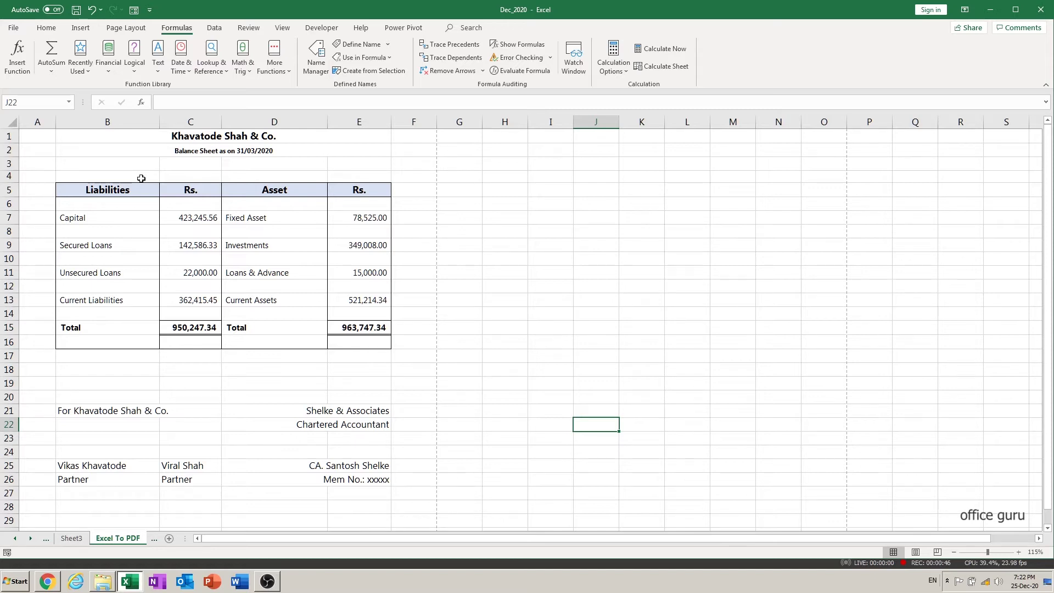
Step: Save the balance sheet workbook as Dec_2020.pdf, choosing PDF (*.pdf) as the file type
left_click(490, 261)
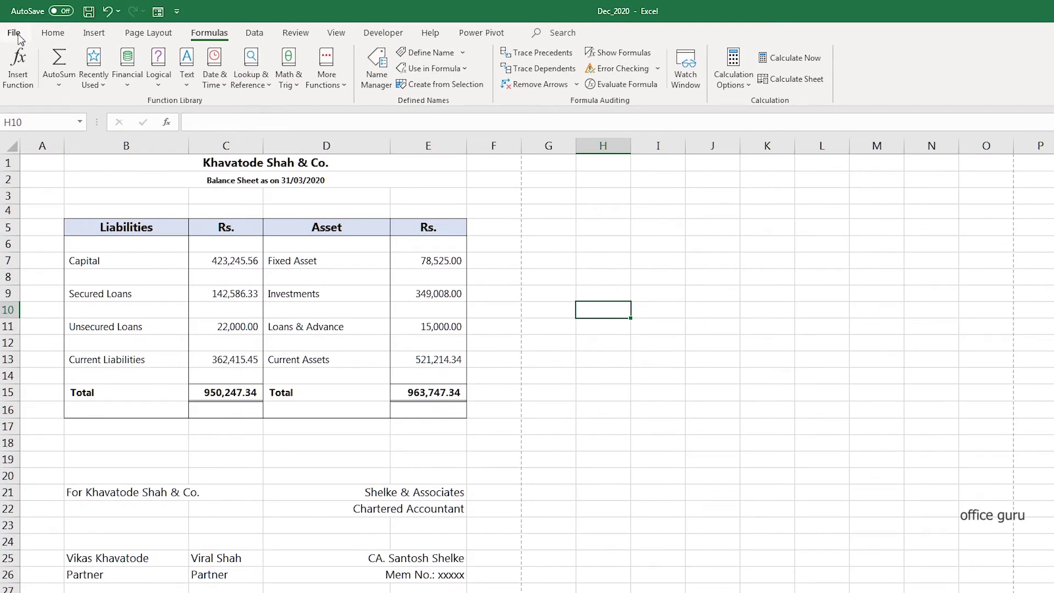
left_click(15, 34)
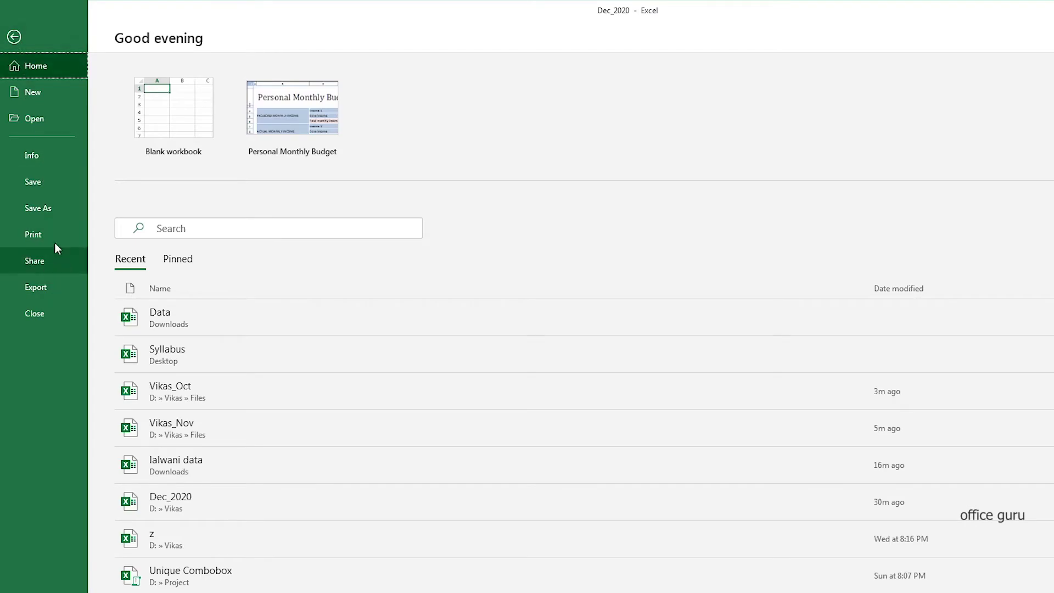
left_click(56, 207)
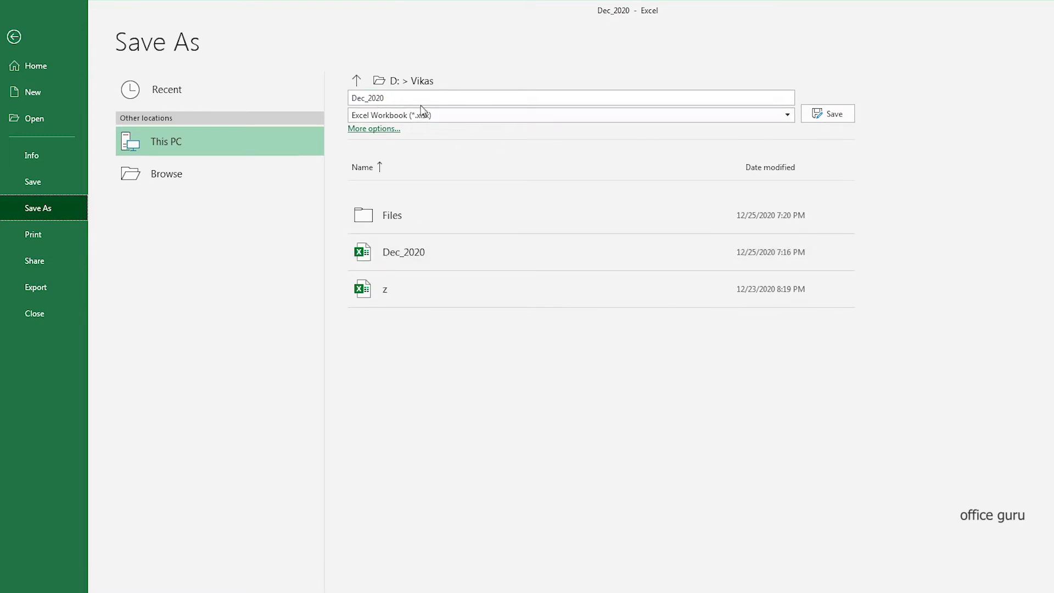
left_click(788, 115)
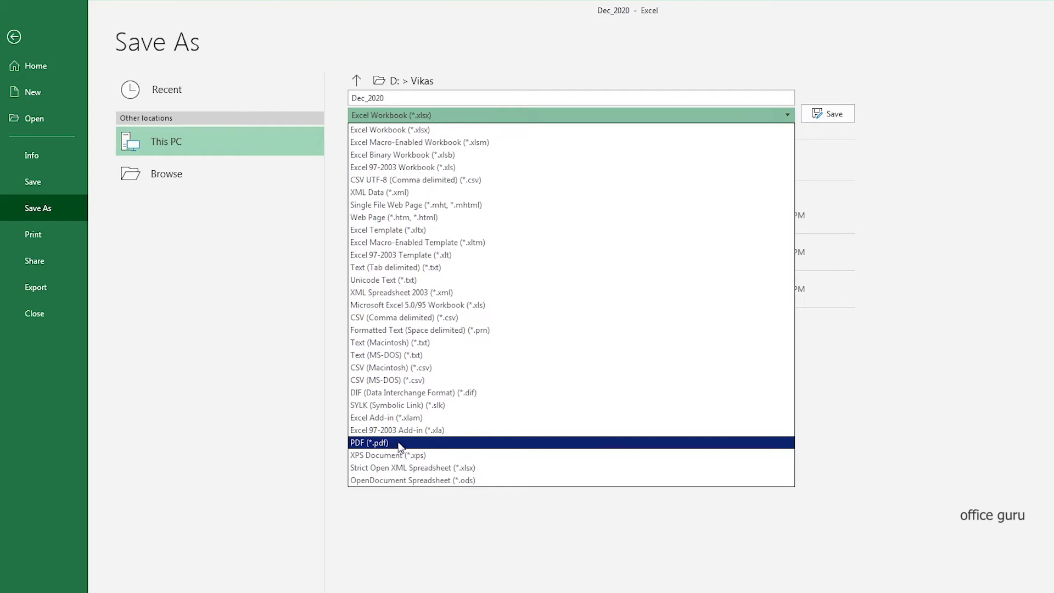
left_click(400, 443)
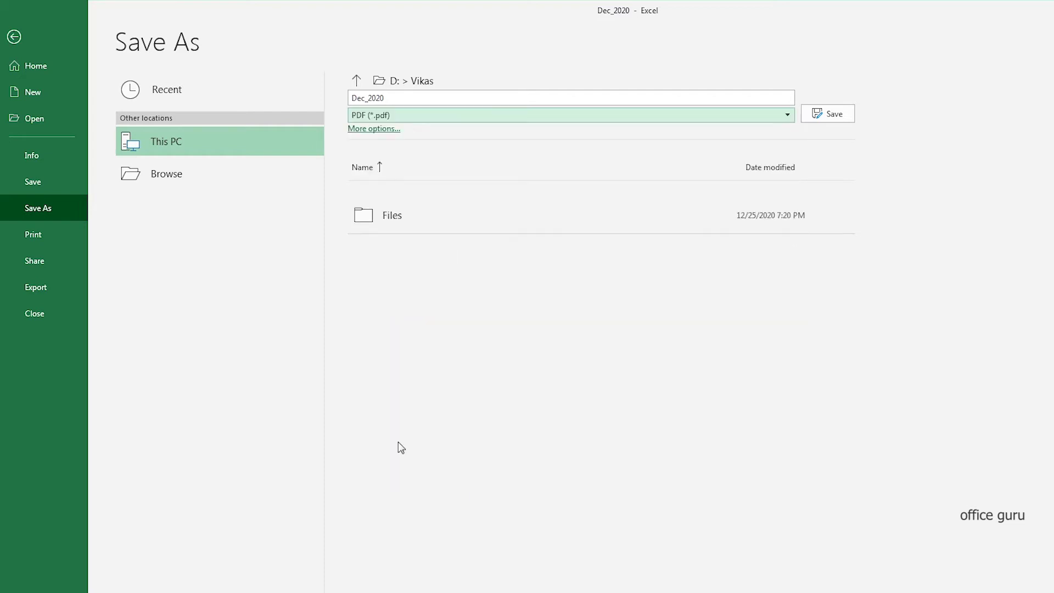
left_click(839, 117)
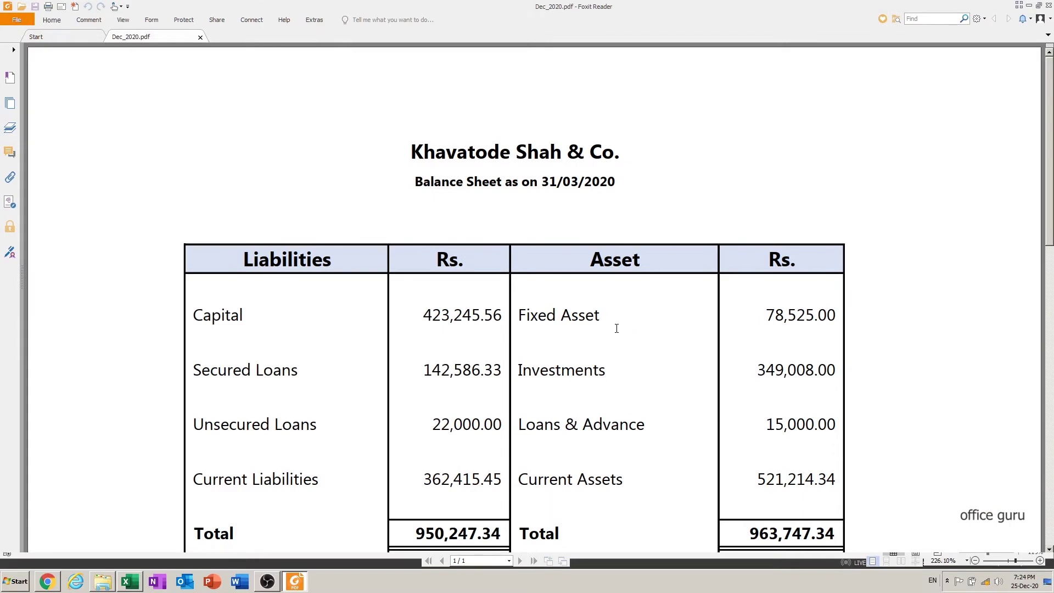
Step: Zoom the Dec_2020 PDF out to 100% to check the full page, then close Foxit Reader
scroll(616, 328, "down", 1)
scroll(617, 328, "down", 1)
scroll(617, 328, "down", 1)
scroll(617, 328, "down", 1)
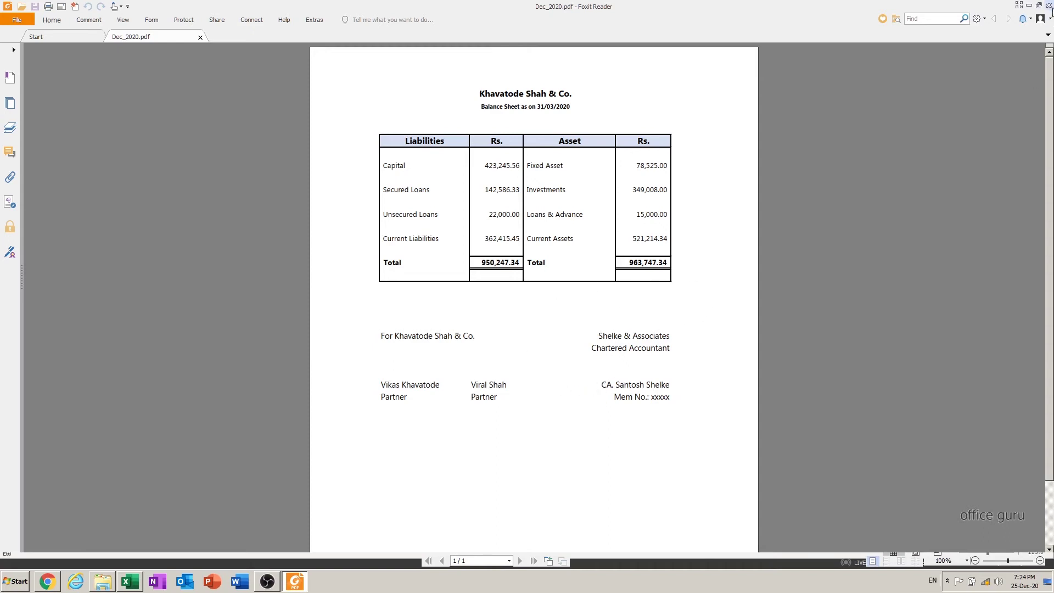
left_click(1049, 6)
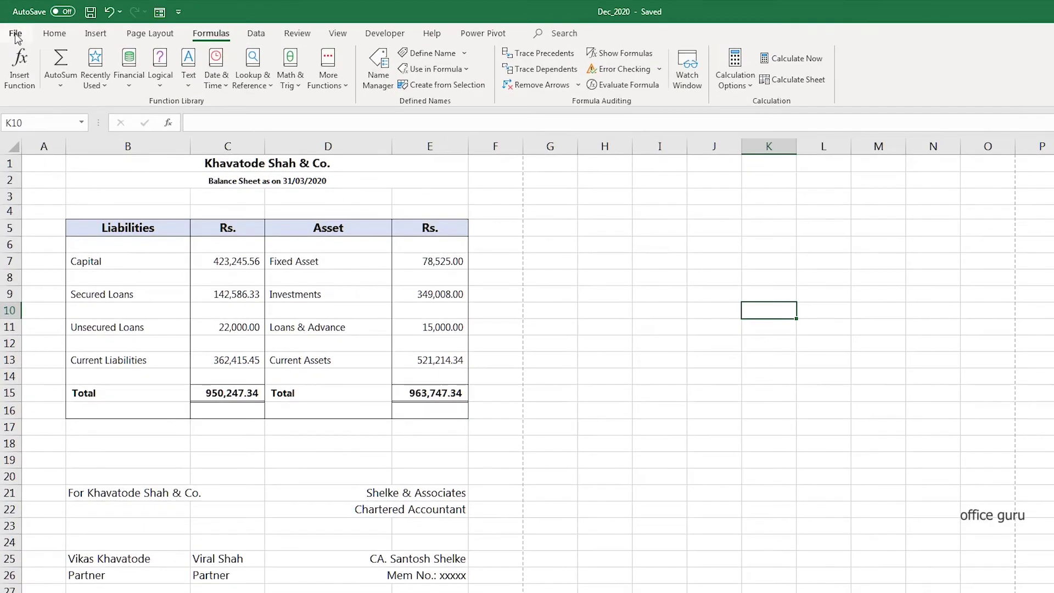
Step: Open the Publish as PDF or XPS dialog from File > Export > Create PDF/XPS Document
left_click(16, 34)
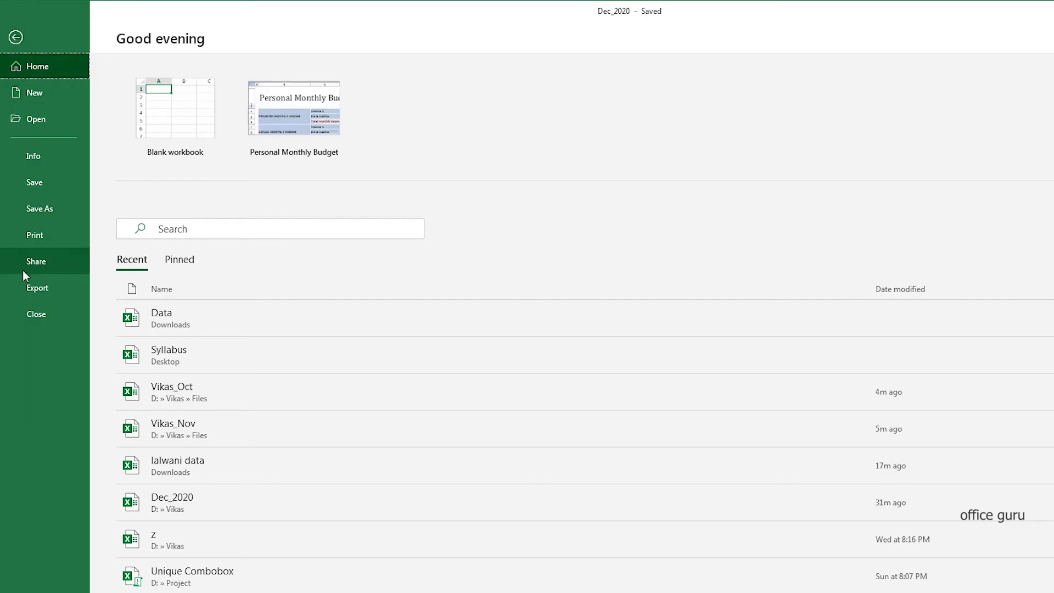
left_click(37, 296)
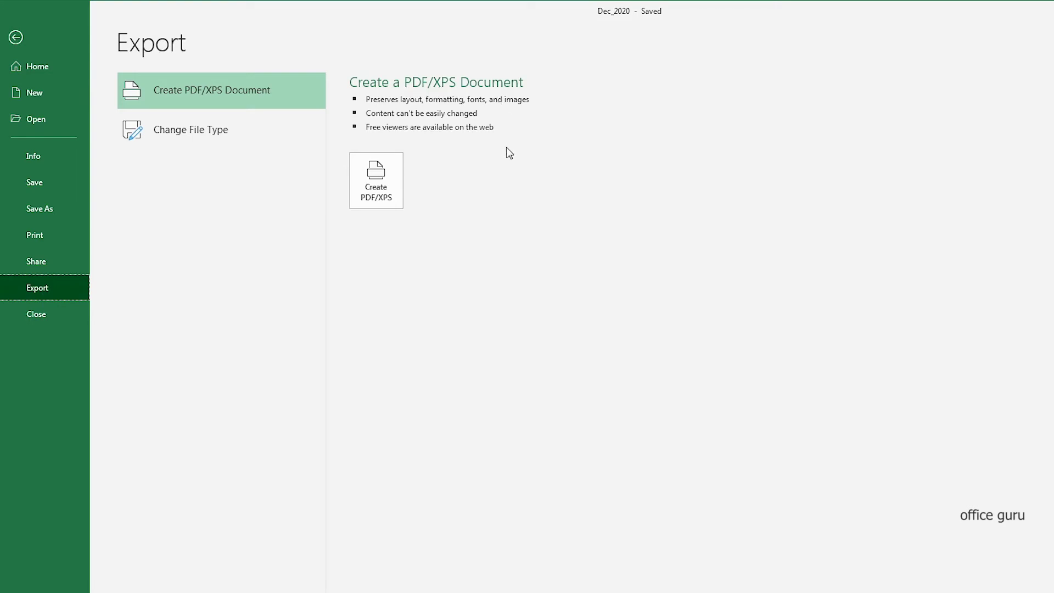
left_click(383, 187)
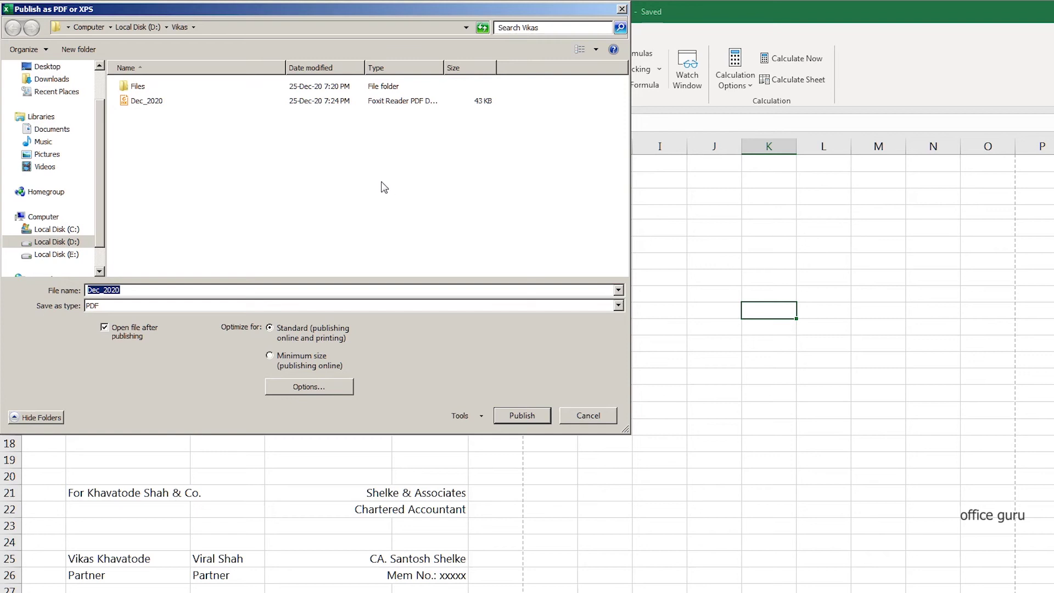
Step: Replace the file name Dec_2020 with 'Balance Sheet' and publish the PDF
left_click(156, 289)
key("BackSpace")
key("BackSpace")
key("BackSpace")
key("BackSpace")
key("BackSpace")
key("BackSpace")
key("BackSpace")
key("BackSpace")
type("Balance s")
key("BackSpace")
type("Sheet")
left_click(522, 416)
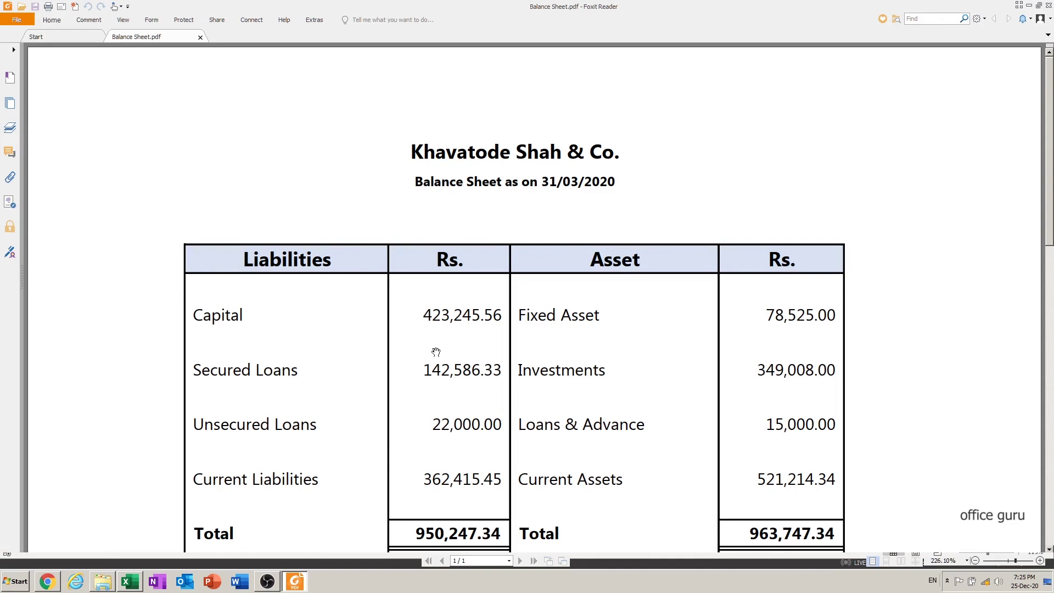
Step: Zoom Balance Sheet.pdf out to 100% to view the whole one-page balance sheet
scroll(633, 349, "down", 2, "ctrl")
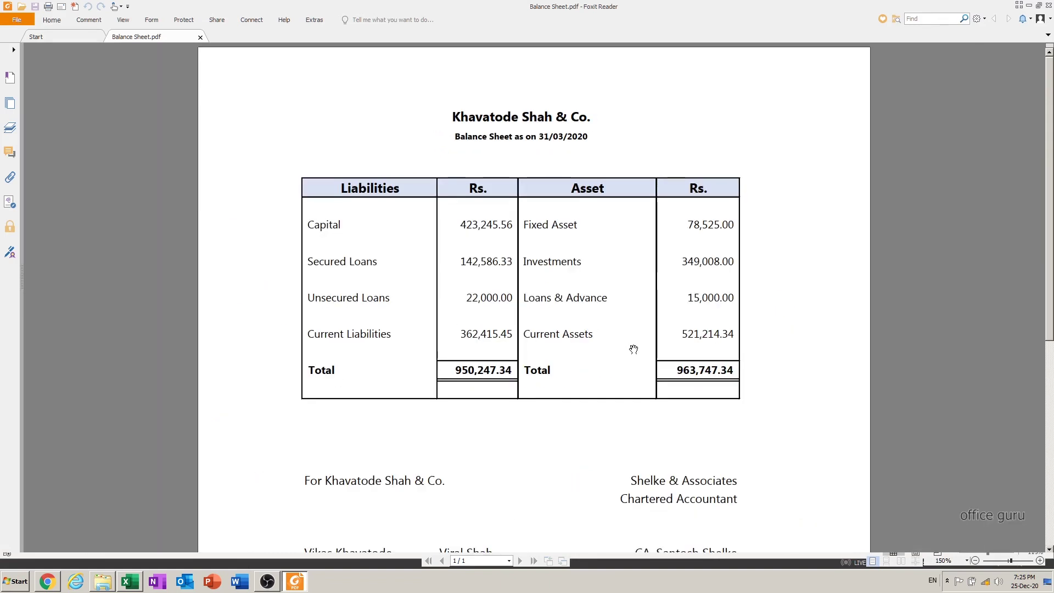
scroll(633, 349, "down", 1, "ctrl")
scroll(634, 349, "down", 1, "ctrl")
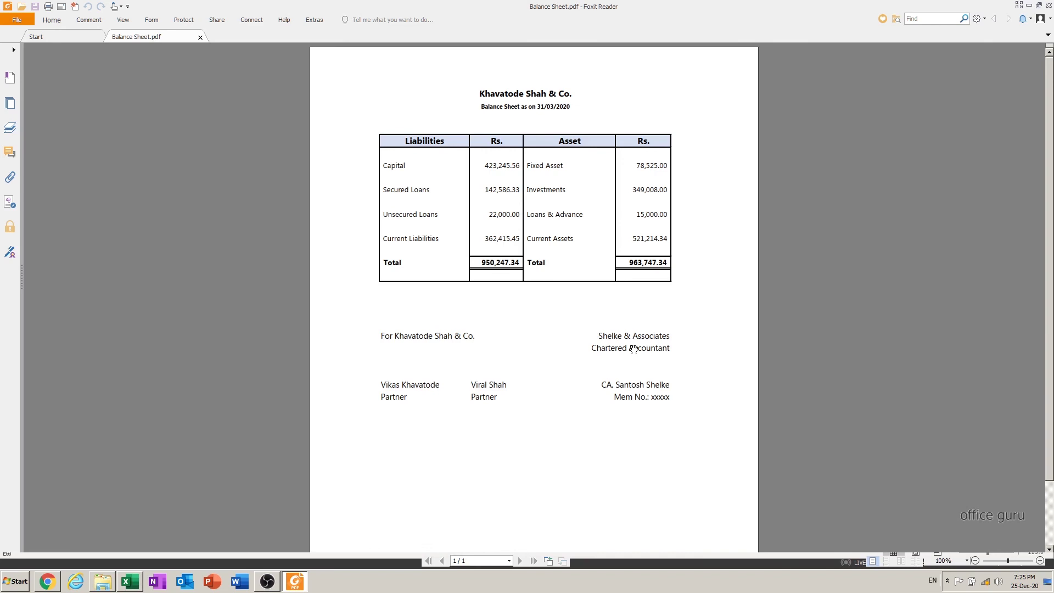
Step: Switch back to the Dec_2020 workbook in Excel from the taskbar
left_click(142, 587)
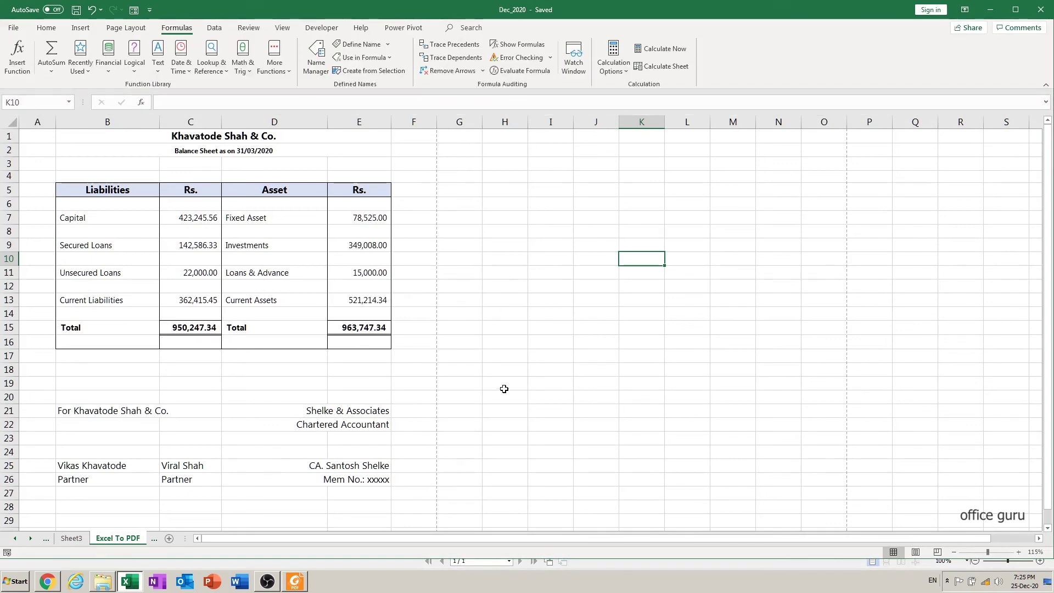